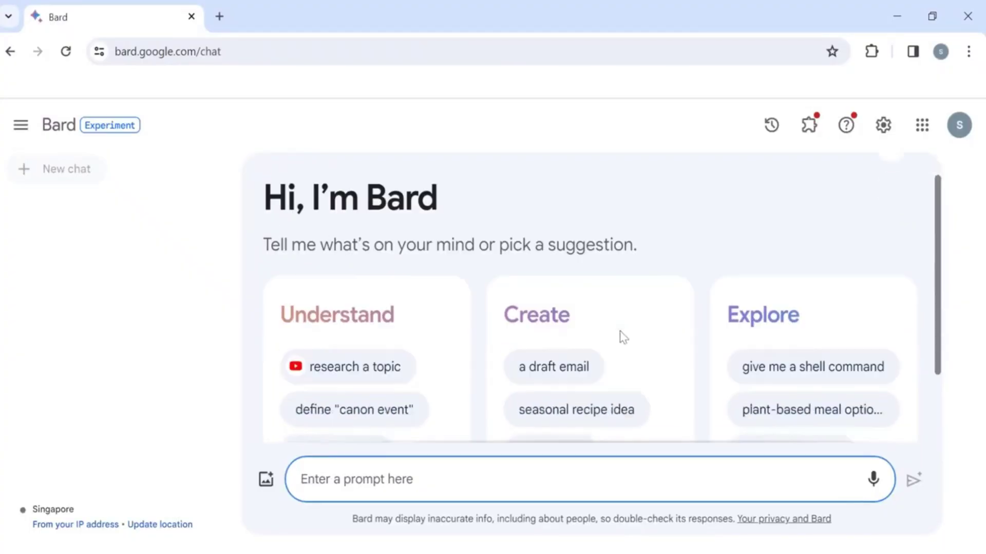
pyautogui.scroll(-1, 620, 339)
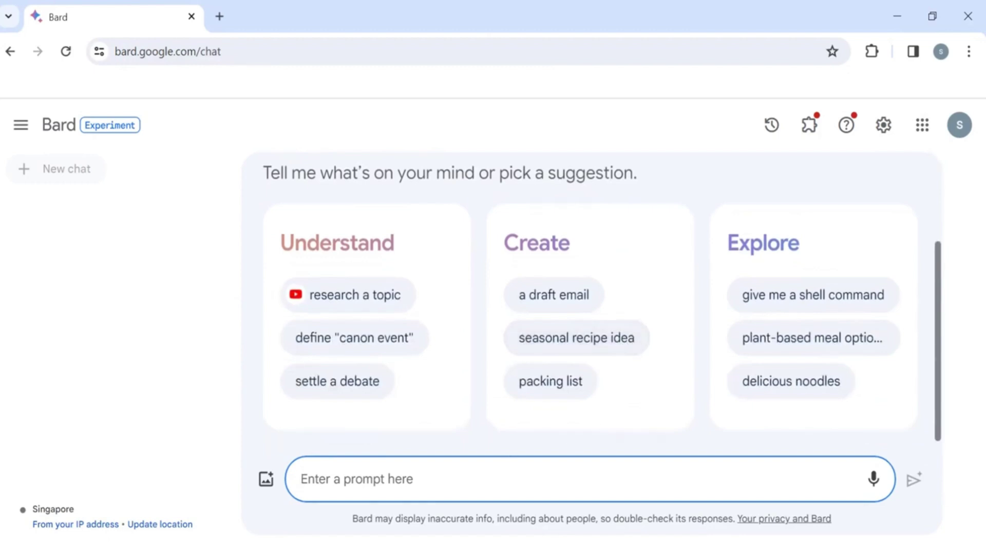
pyautogui.write('@')
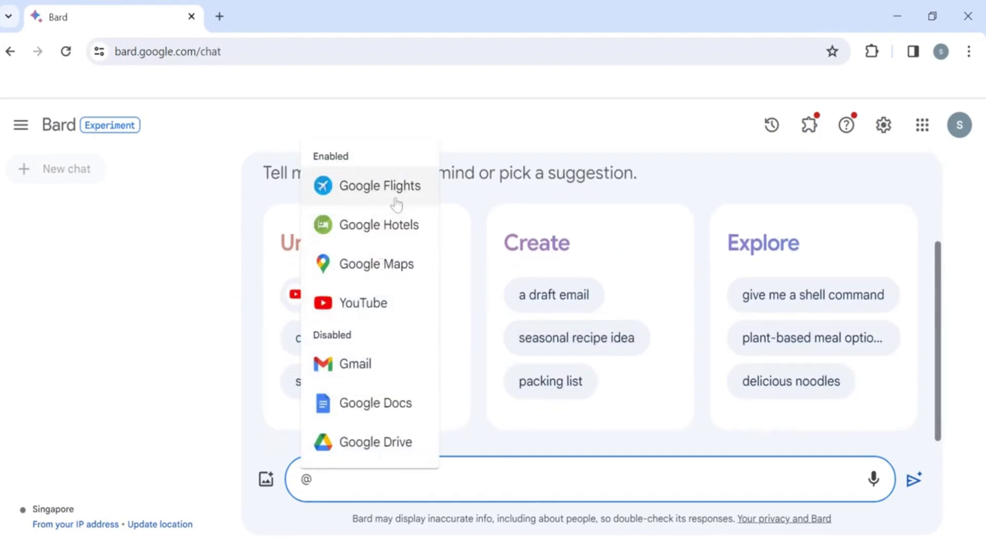
# Step: Pick Google Flights for the cheapest one-way Singapore–New York fare on 20 Dec 2023
pyautogui.click(423, 193)
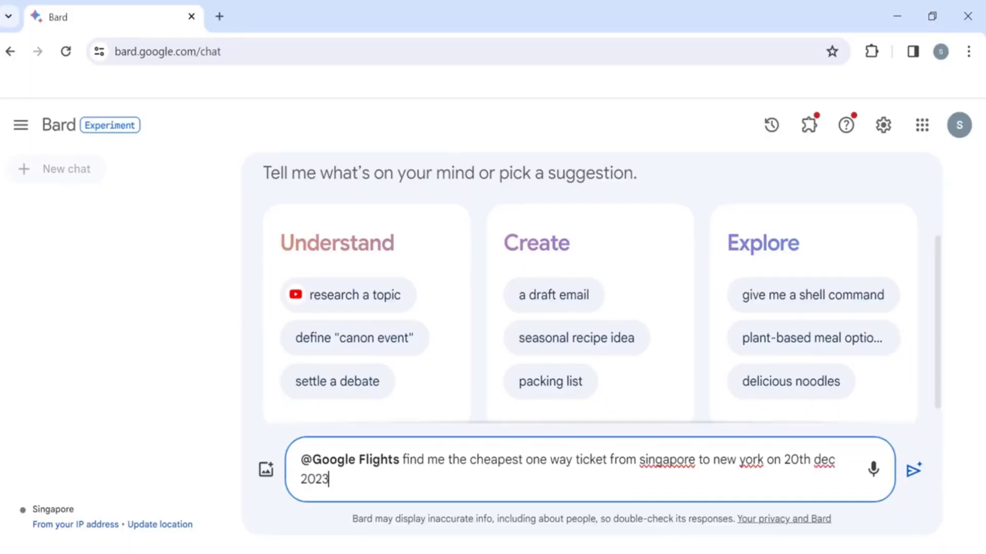
# Step: Send the flight query, returning Saudia at SGD 835 as the cheapest option
pyautogui.press('Return')
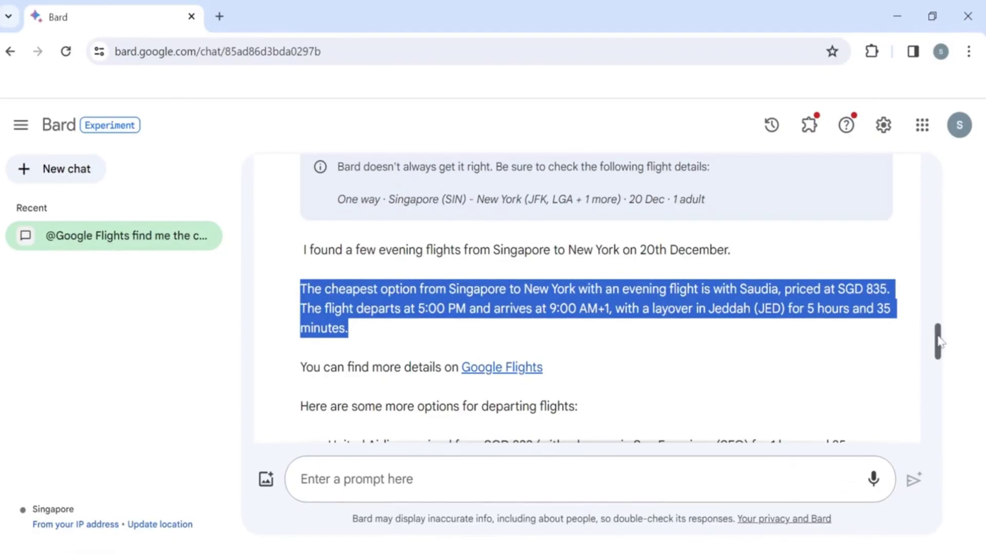
pyautogui.moveTo(939, 342); pyautogui.dragTo(941, 374)
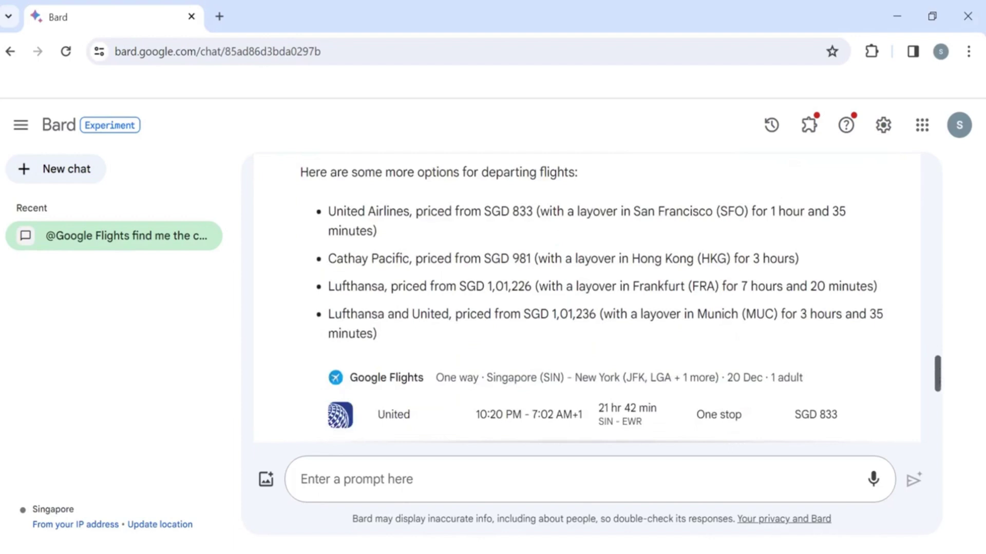
pyautogui.moveTo(942, 374); pyautogui.dragTo(942, 403)
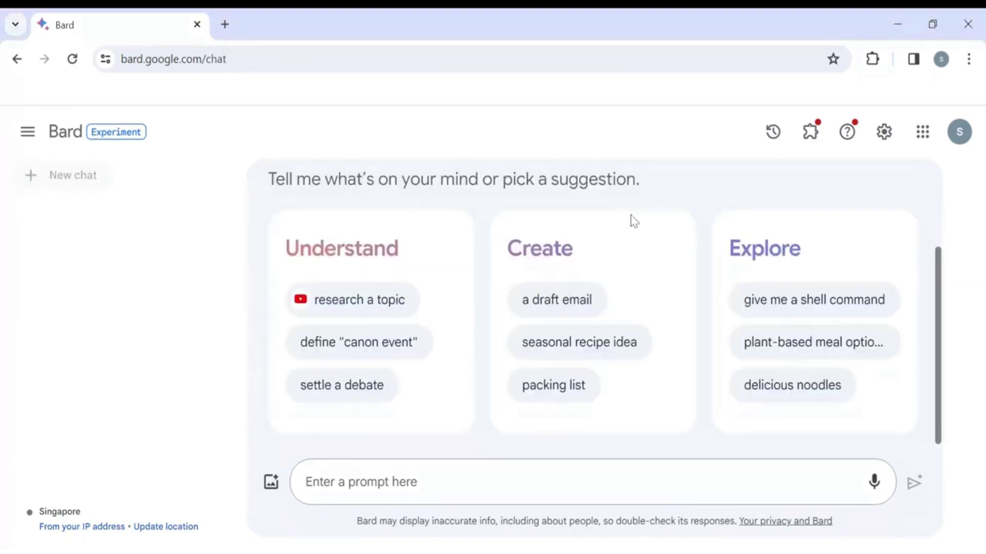
# Step: Start a fresh prompt and select the Google Hotels extension for it
pyautogui.click(385, 482)
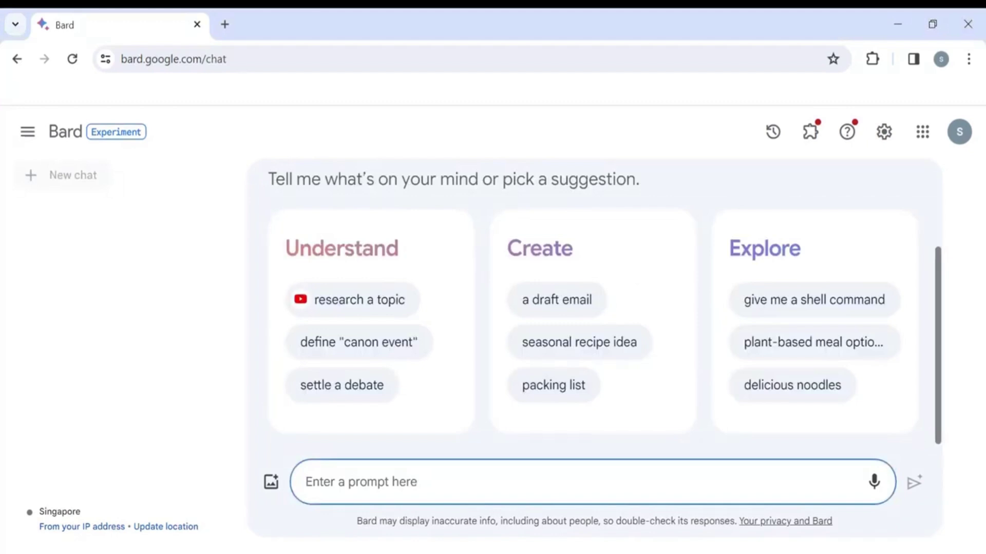
pyautogui.write('@')
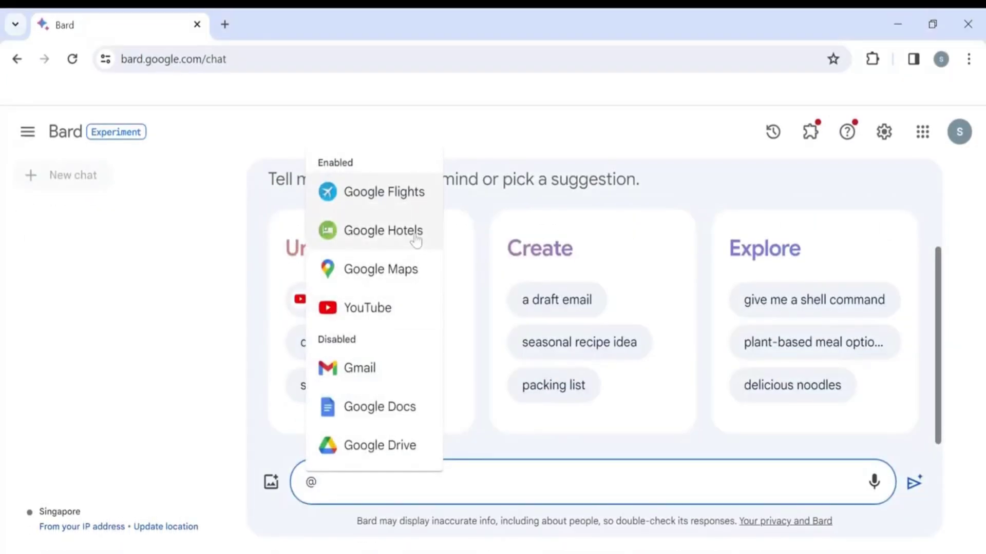
pyautogui.click(420, 238)
pyautogui.write('d me ')
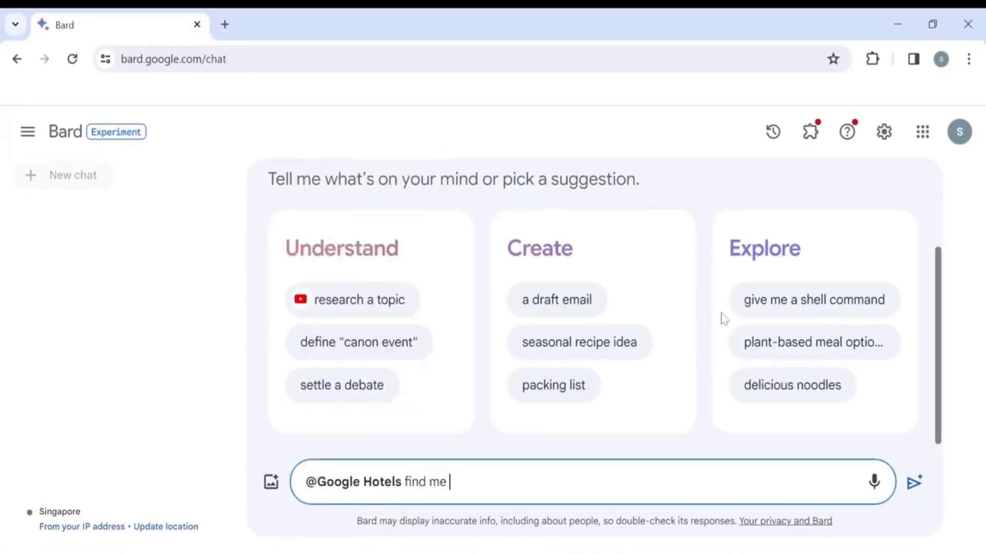
pyautogui.write('the cheapes')
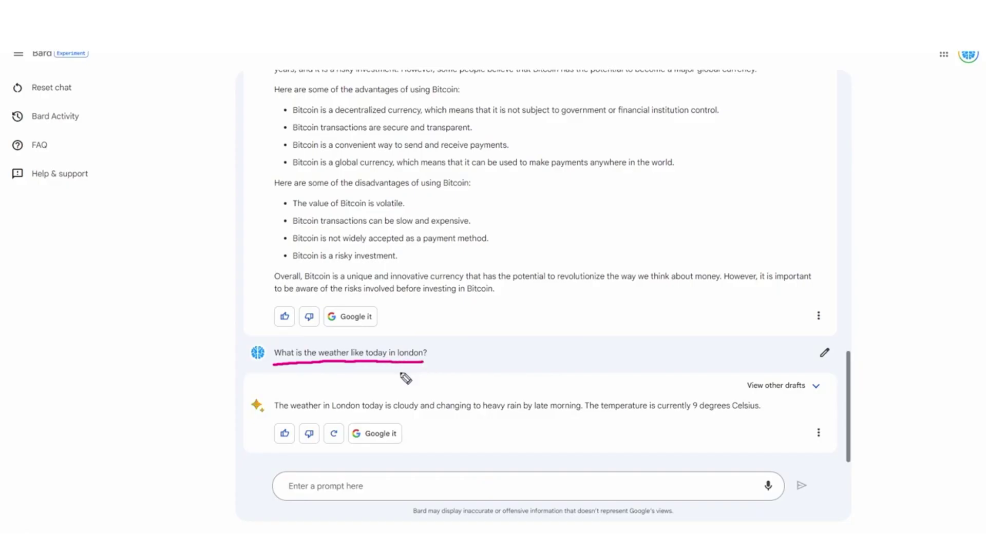
# Step: Mark the hotel answer naming Arena Esports Hotel @ Bugis at $57 per night
pyautogui.moveTo(291, 418); pyautogui.dragTo(392, 415)
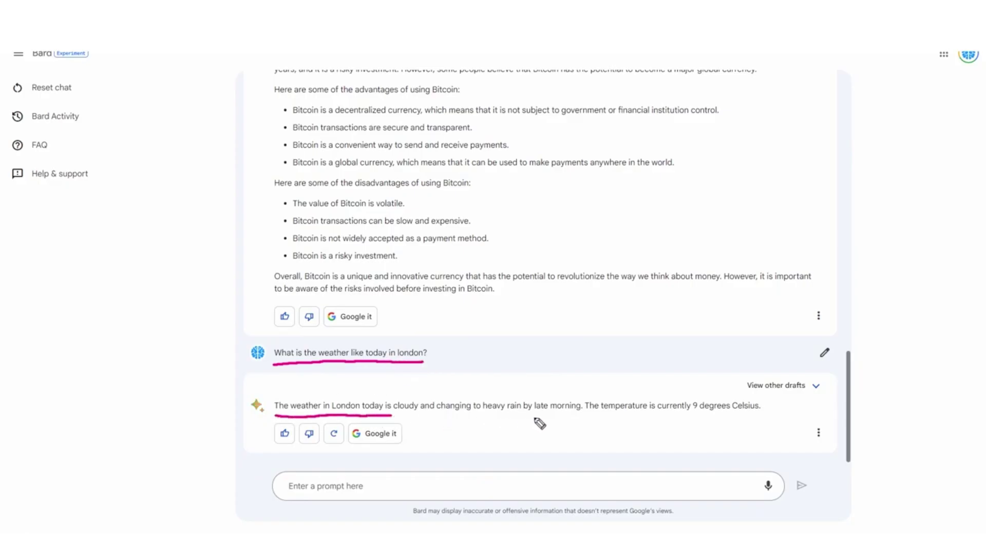
pyautogui.moveTo(592, 417); pyautogui.dragTo(759, 416)
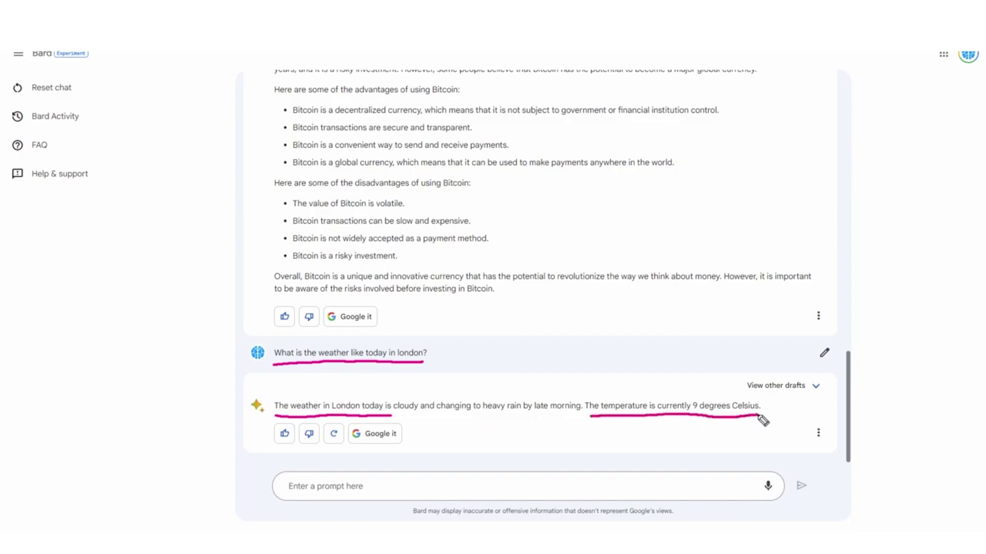
pyautogui.press('Escape')
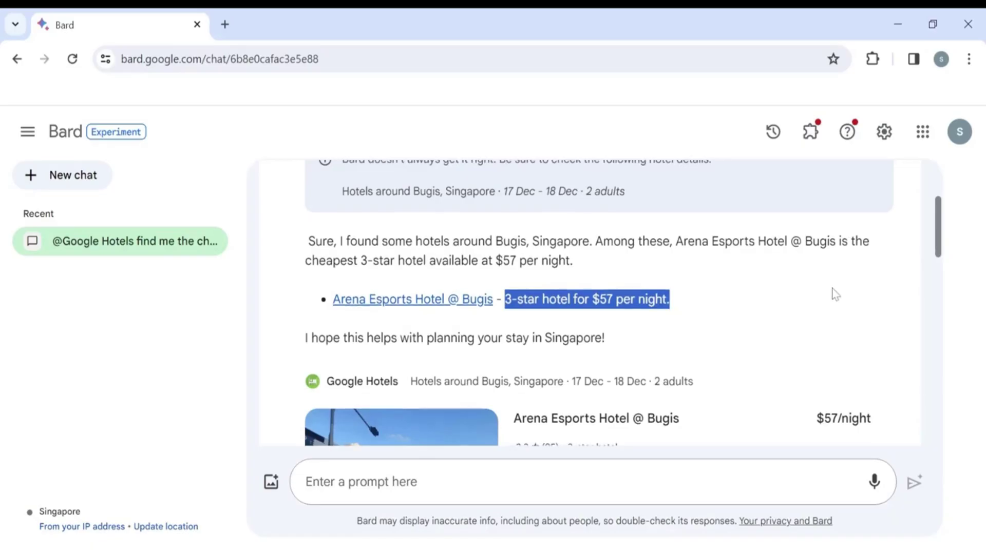
pyautogui.scroll(-2, 834, 294)
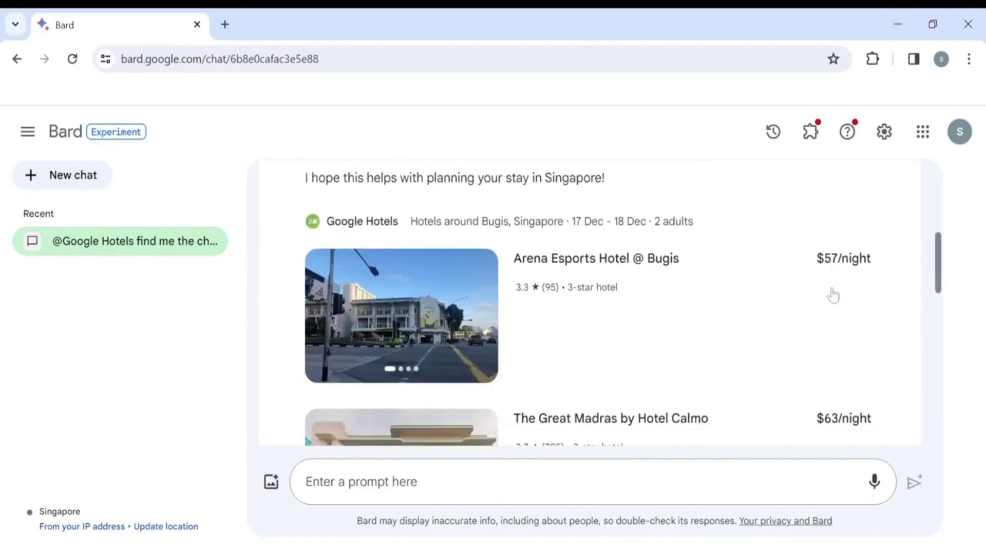
pyautogui.scroll(-1, 853, 296)
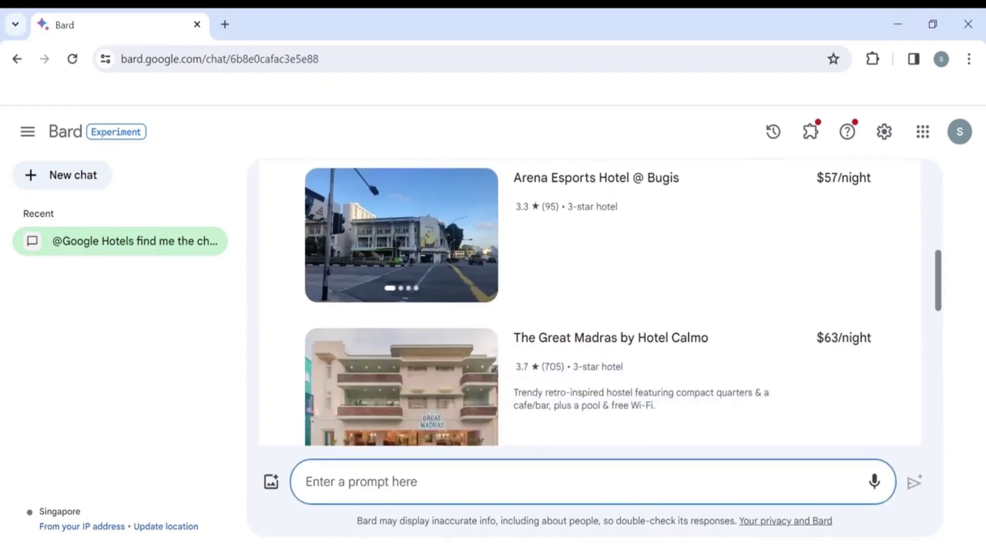
pyautogui.write('hotel nea')
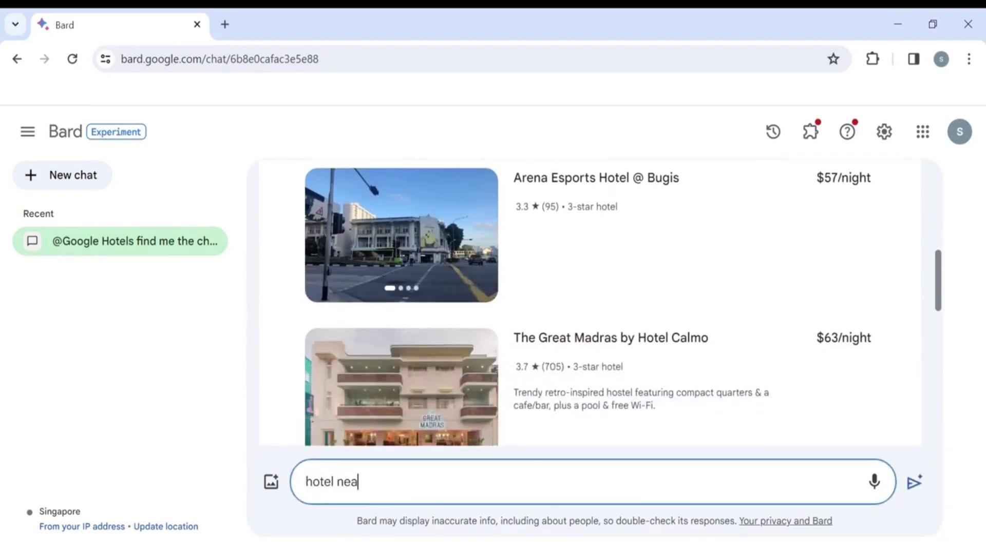
pyautogui.write('rer to ')
pyautogui.write('MR')
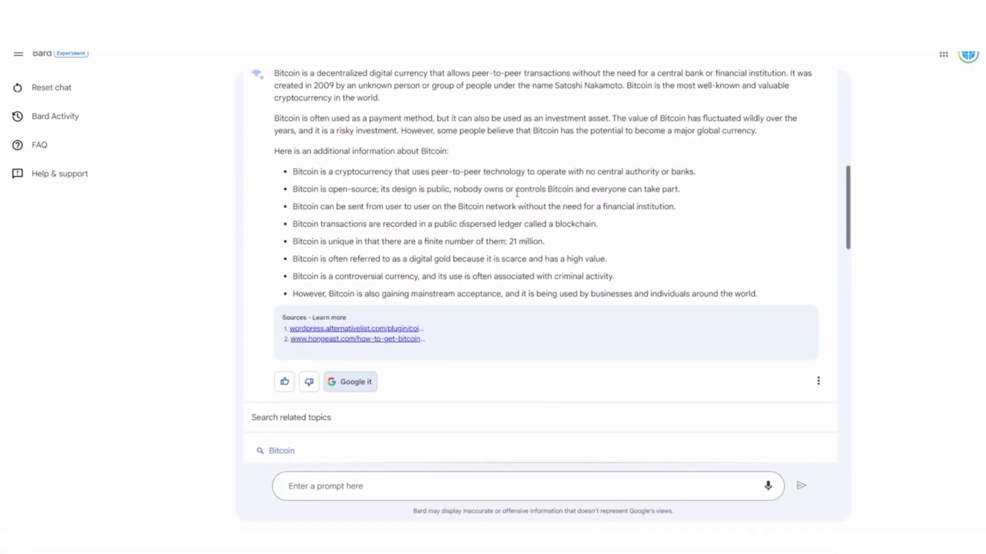
pyautogui.scroll(-10, 570, 194)
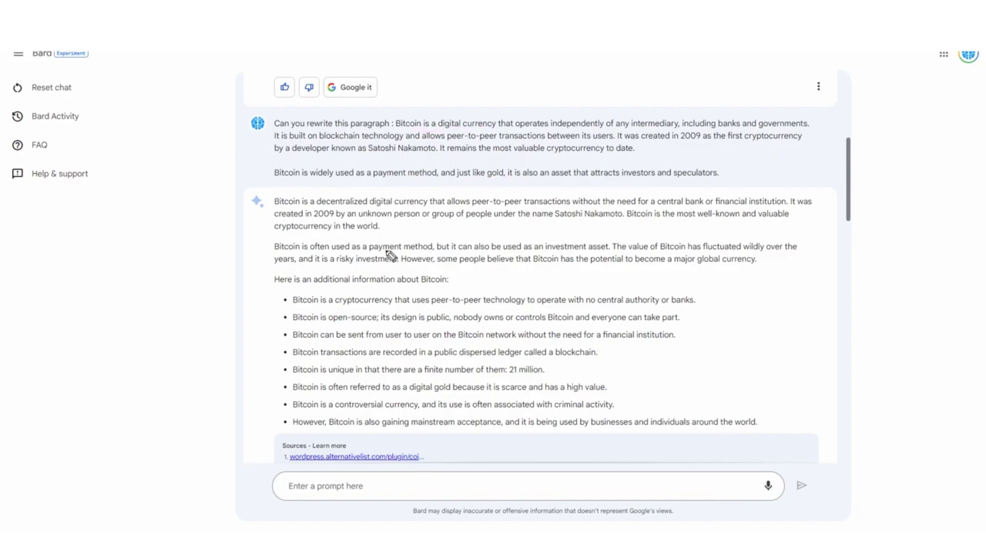
# Step: Underline the sentence introducing additional information about Bitcoin
pyautogui.moveTo(262, 290); pyautogui.dragTo(450, 282)
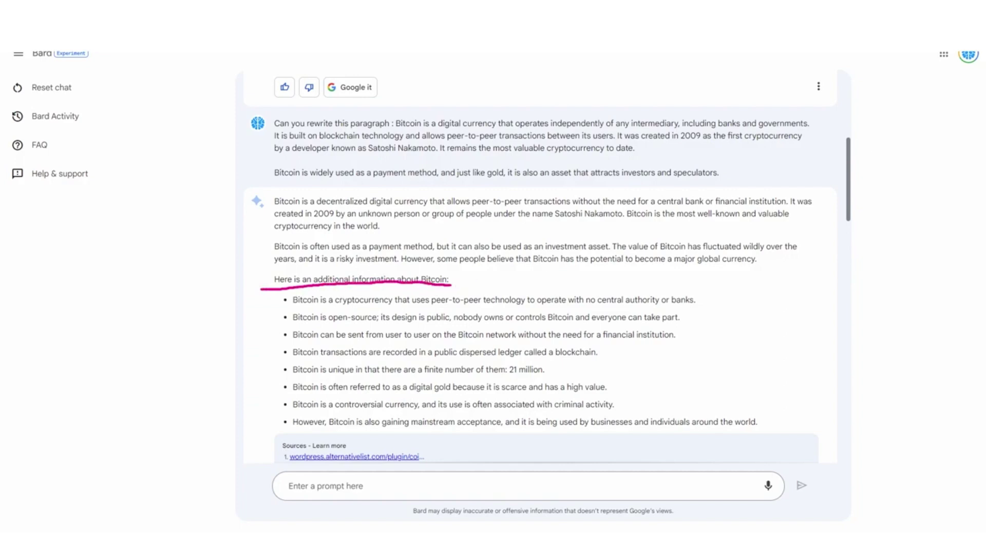
pyautogui.scroll(-1, 421, 215)
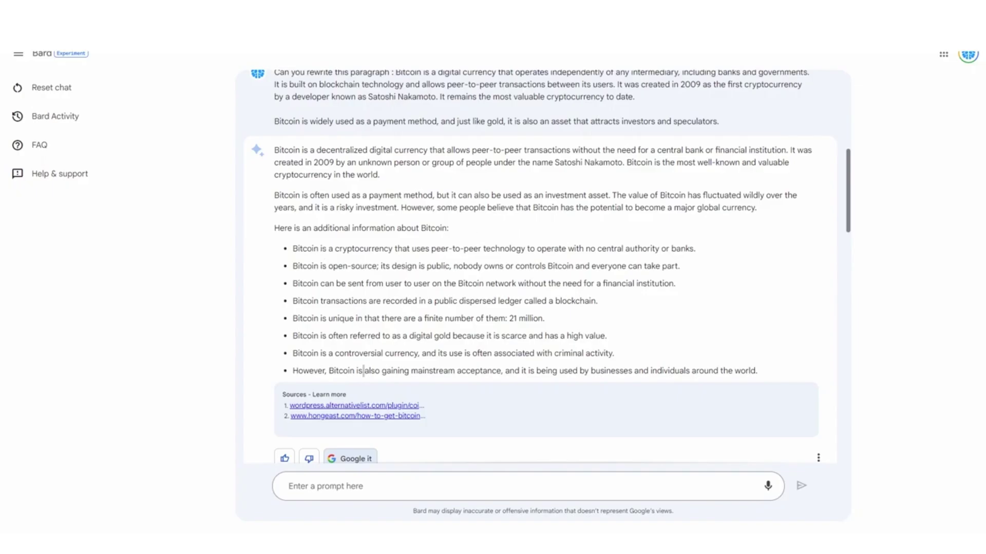
pyautogui.scroll(1, 383, 229)
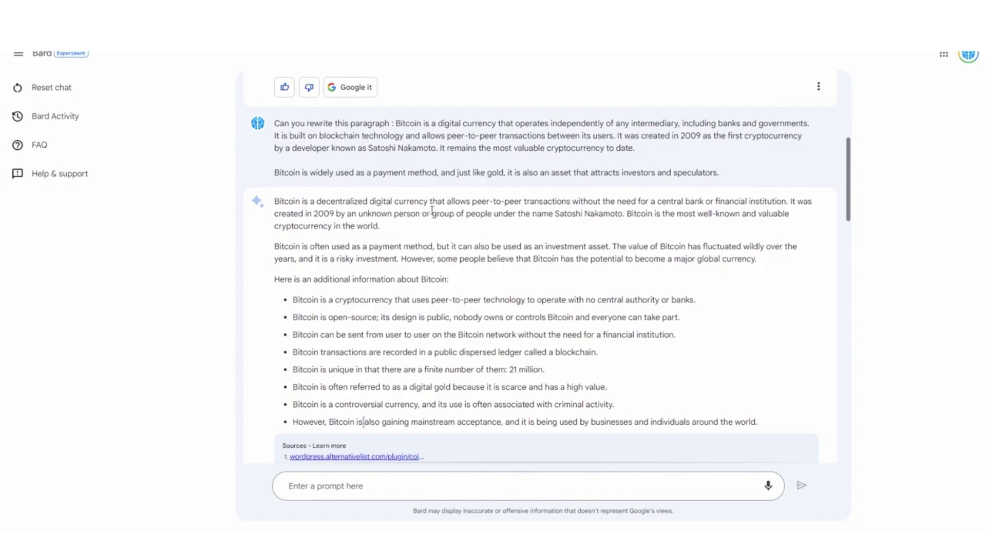
pyautogui.scroll(-1, 449, 201)
pyautogui.scroll(-7, 333, 173)
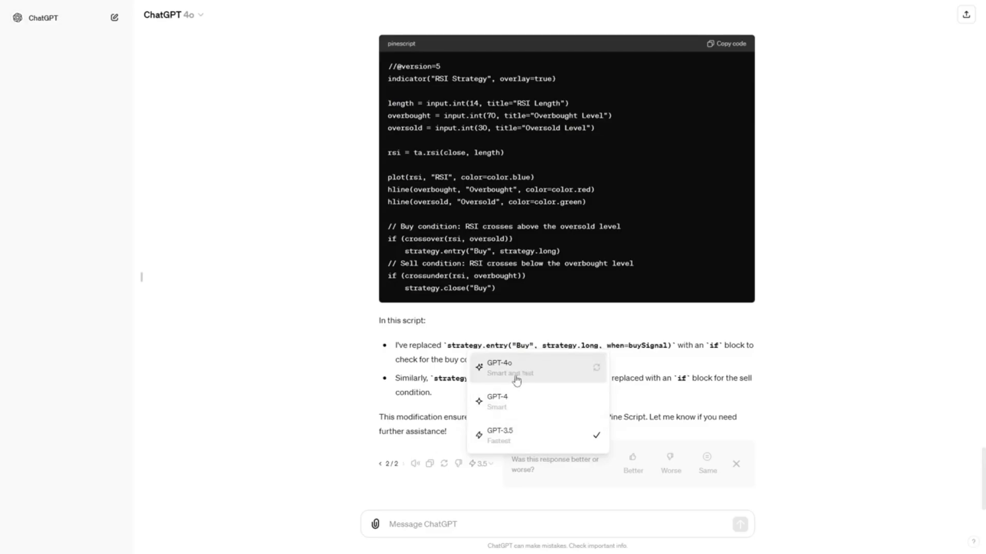
# Step: Dismiss ChatGPT's model version dropdown
pyautogui.click(496, 524)
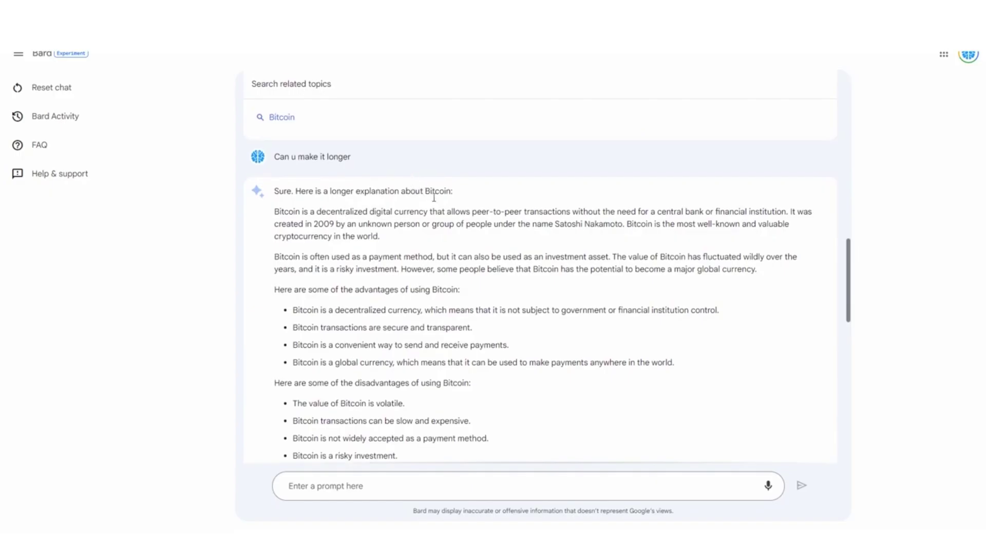
pyautogui.scroll(-2, 433, 198)
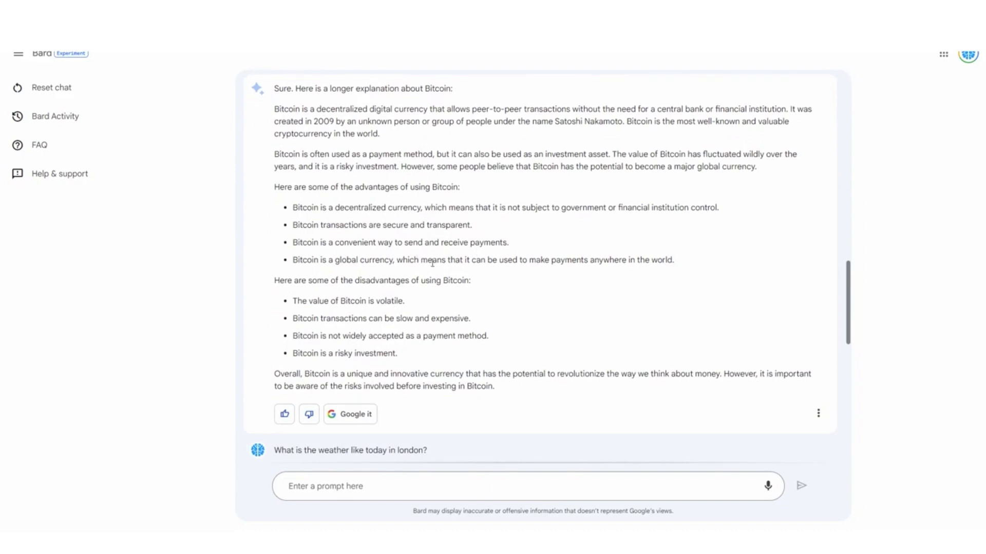
pyautogui.scroll(-8, 433, 263)
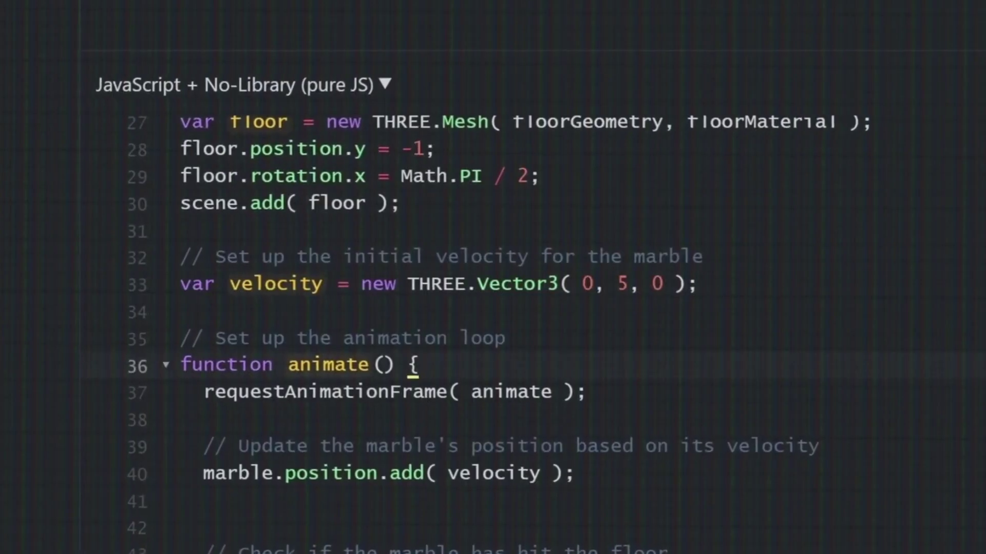
pyautogui.write('0, 0, 0')
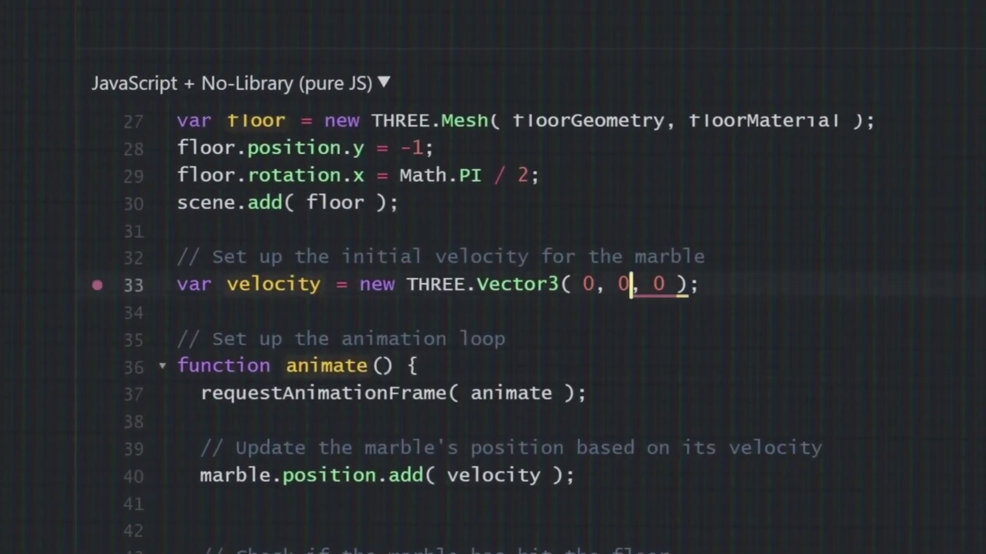
pyautogui.write('.03')
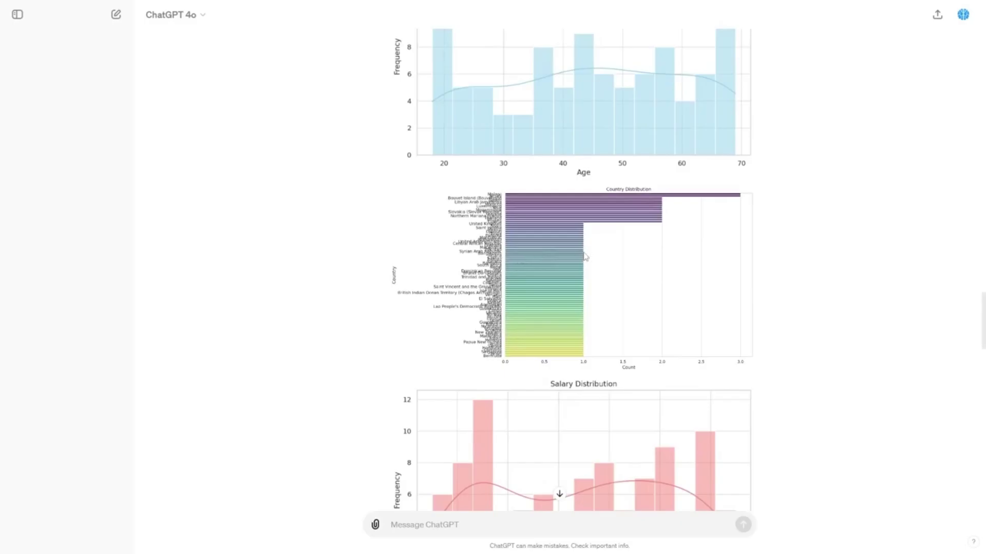
pyautogui.scroll(2, 585, 257)
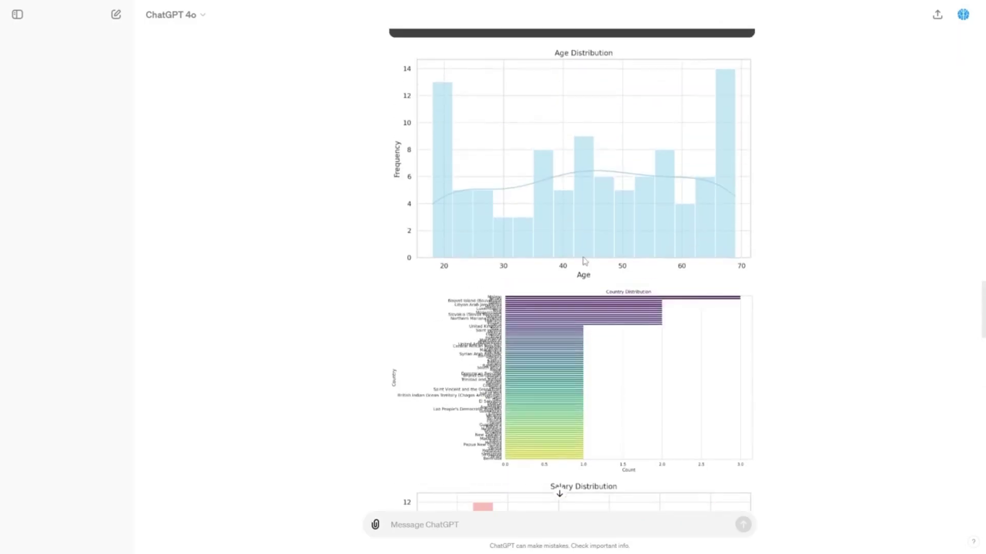
pyautogui.scroll(2, 535, 170)
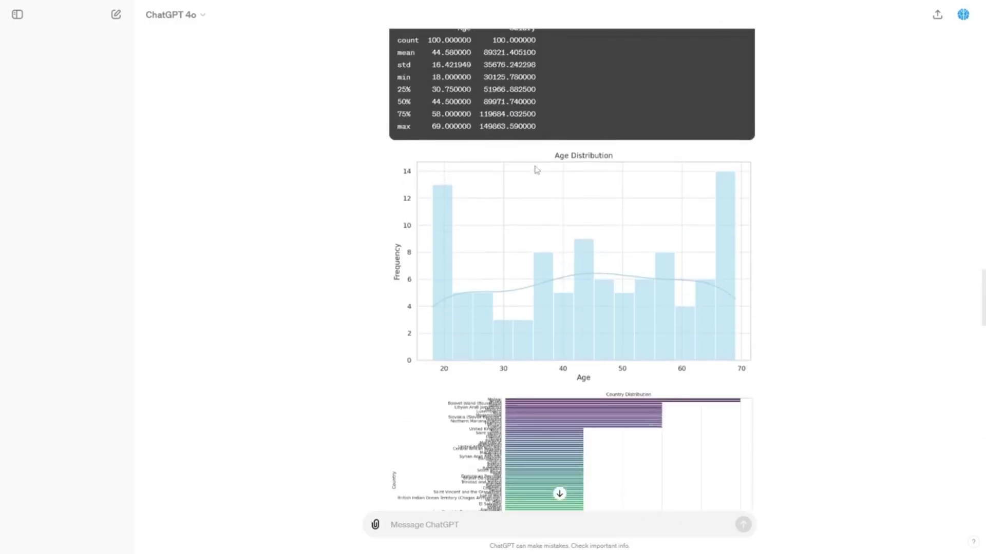
pyautogui.scroll(-4, 587, 212)
pyautogui.scroll(-2, 535, 241)
pyautogui.scroll(-3, 543, 185)
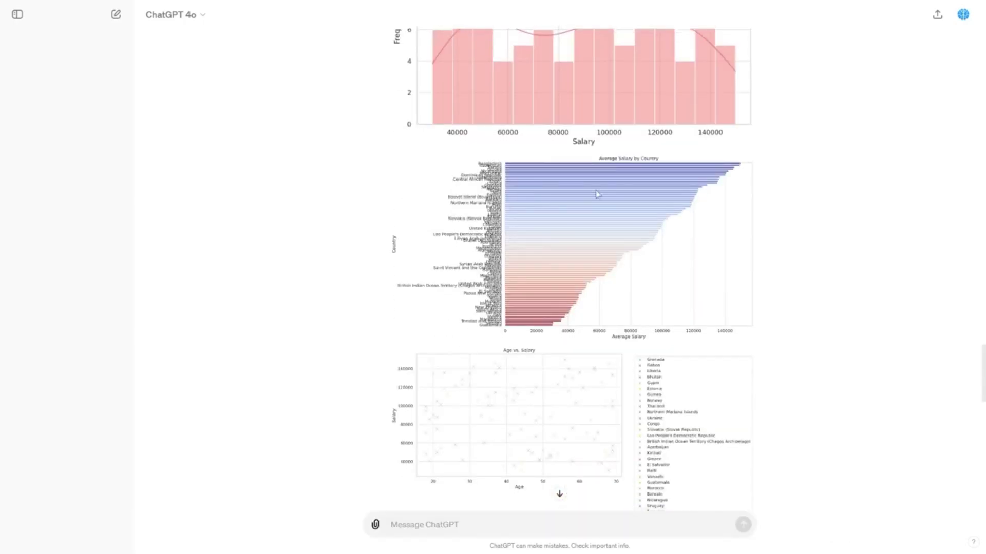
pyautogui.scroll(-3, 593, 193)
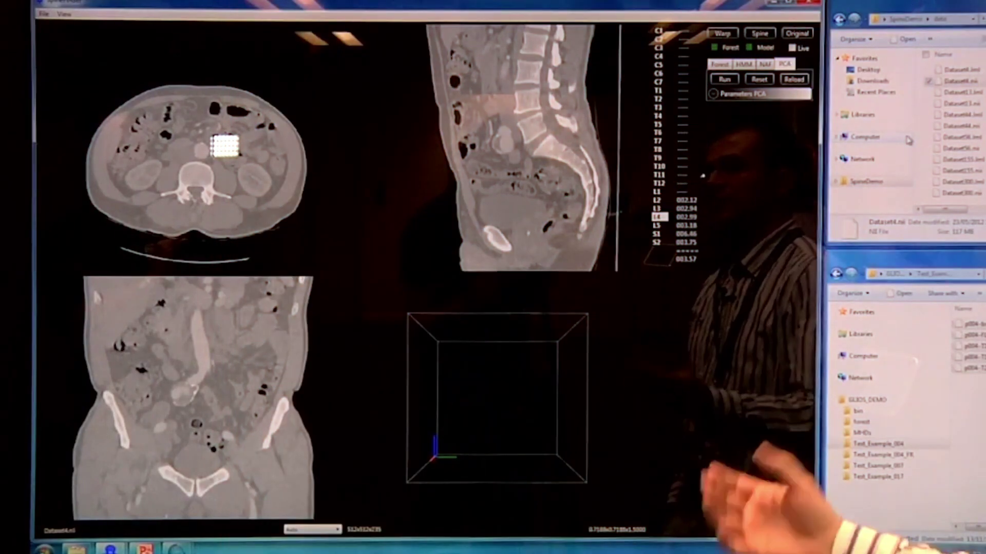